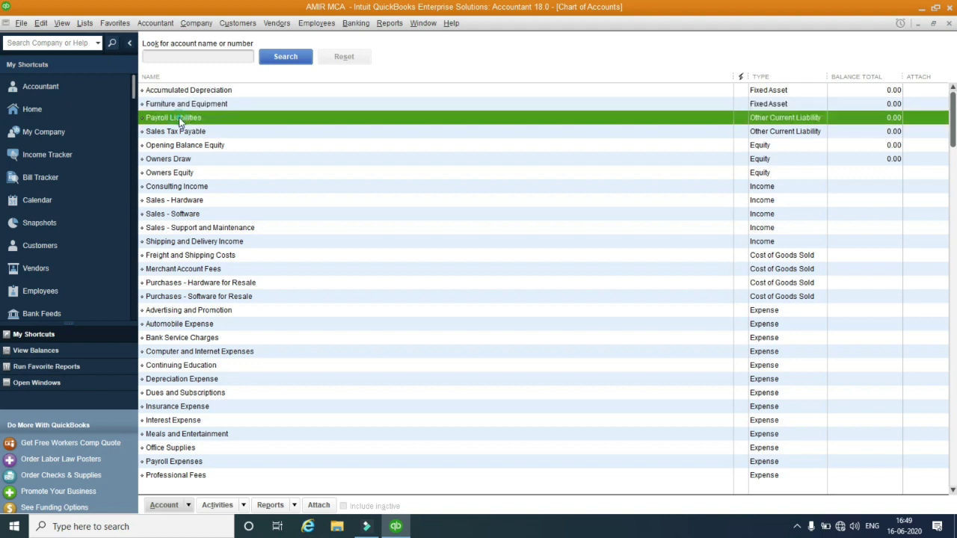
Review the liability, equity and income accounts in the chart, from Sales Tax Payable through Shipping and Delivery Income.
click(169, 133)
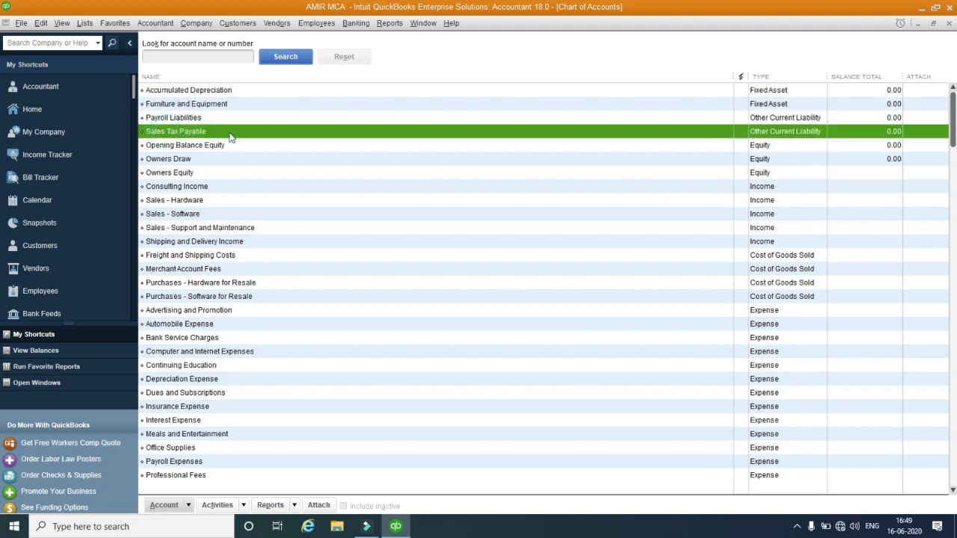
click(192, 147)
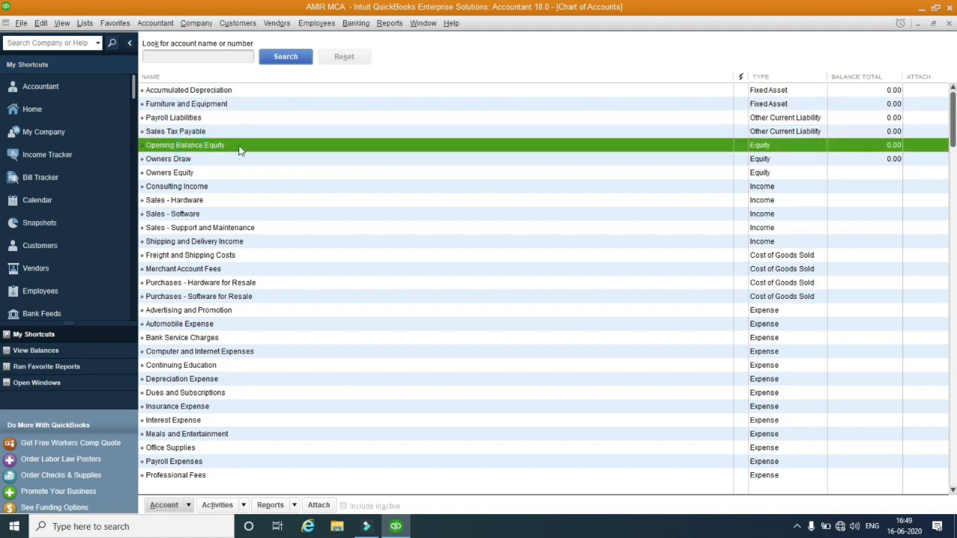
click(202, 160)
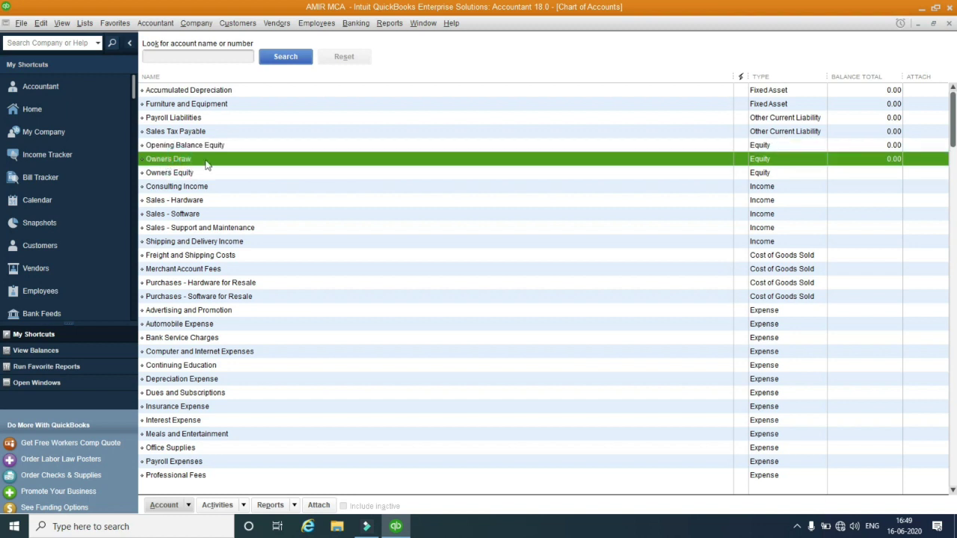
click(182, 175)
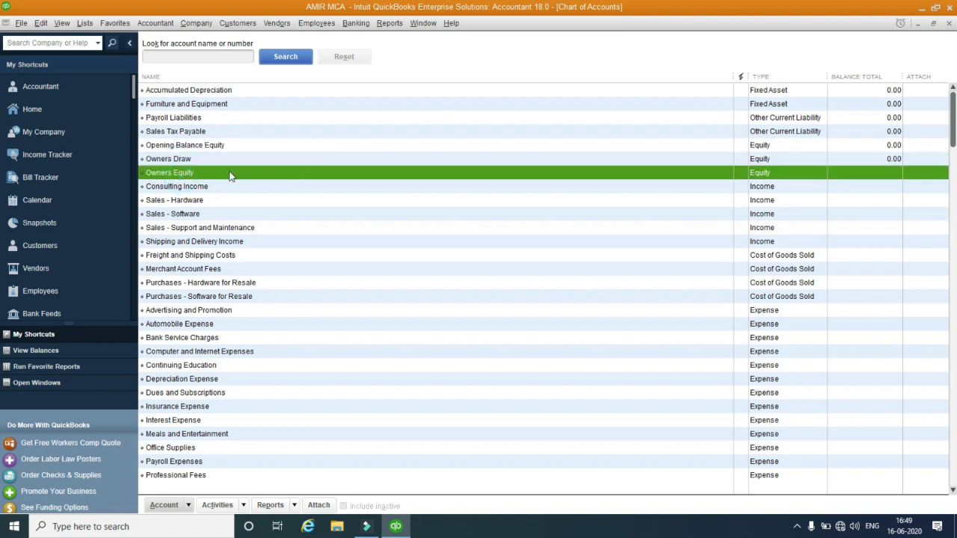
click(191, 187)
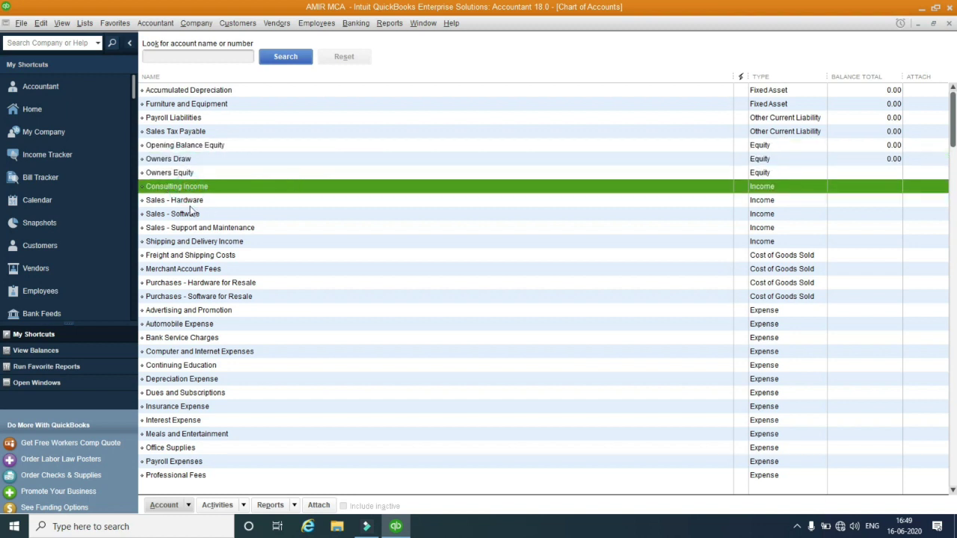
click(184, 205)
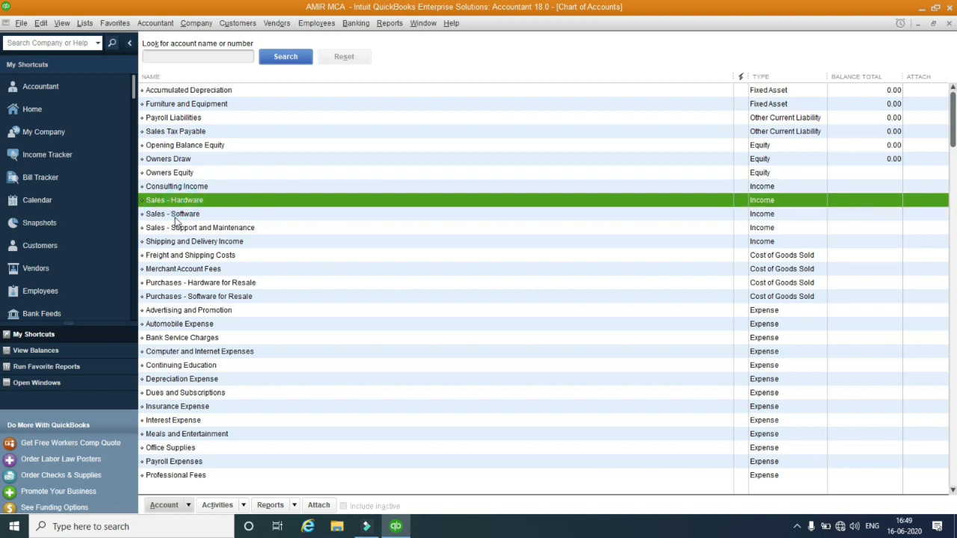
click(187, 216)
click(199, 229)
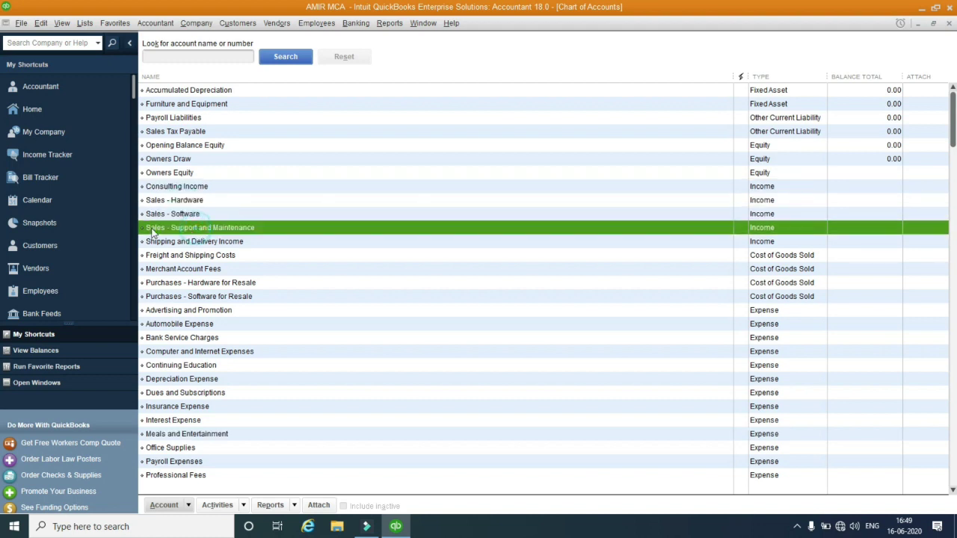
click(191, 243)
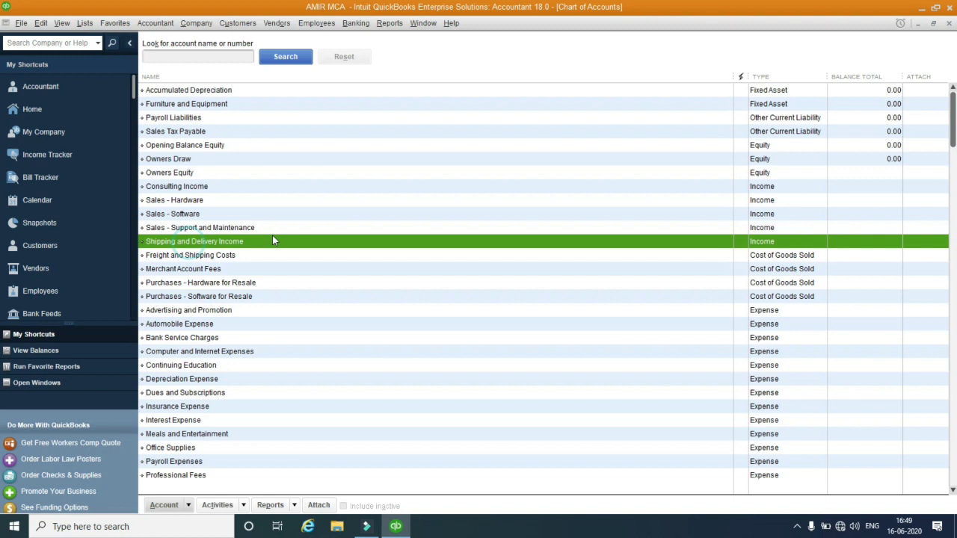
Review the cost of goods sold and first expense accounts, from Freight and Shipping Costs through Dues and Subscriptions.
click(181, 256)
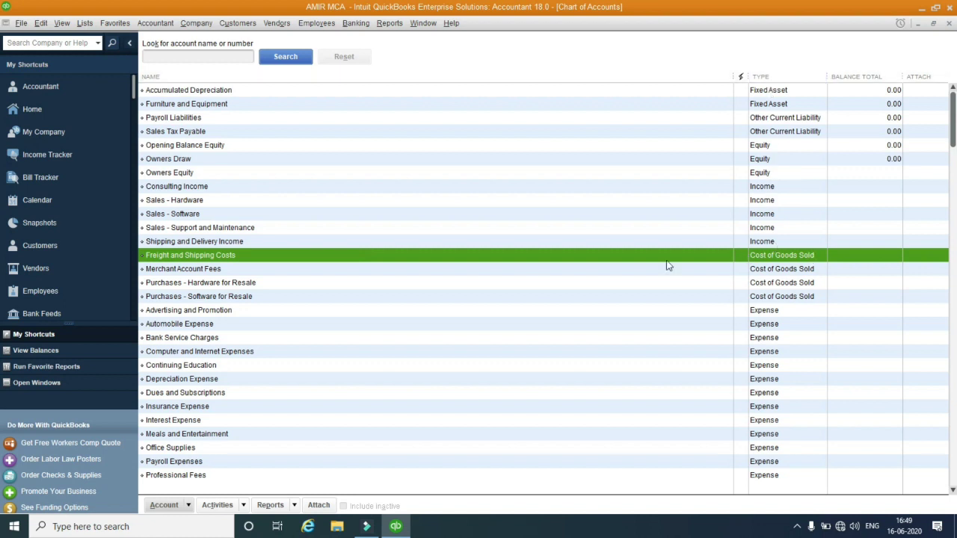
click(204, 271)
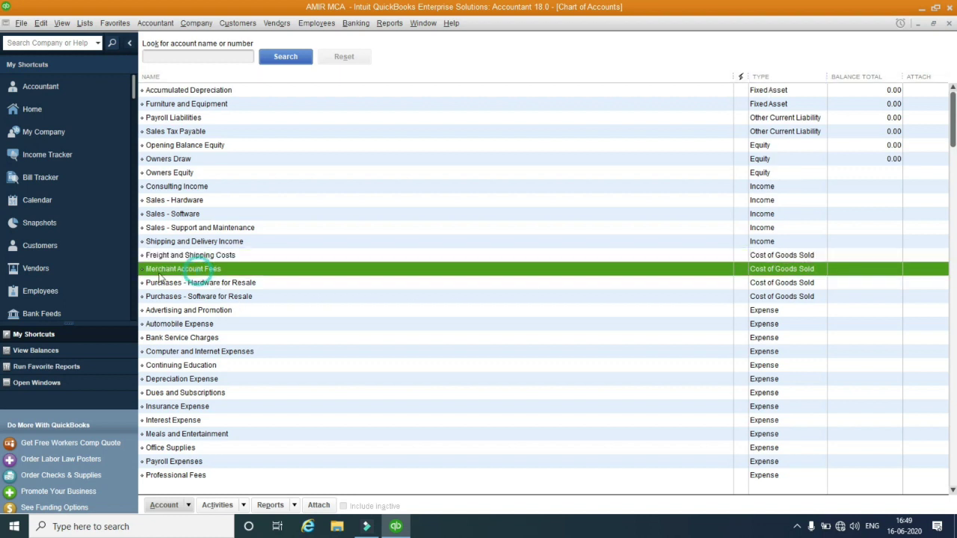
click(203, 285)
click(203, 297)
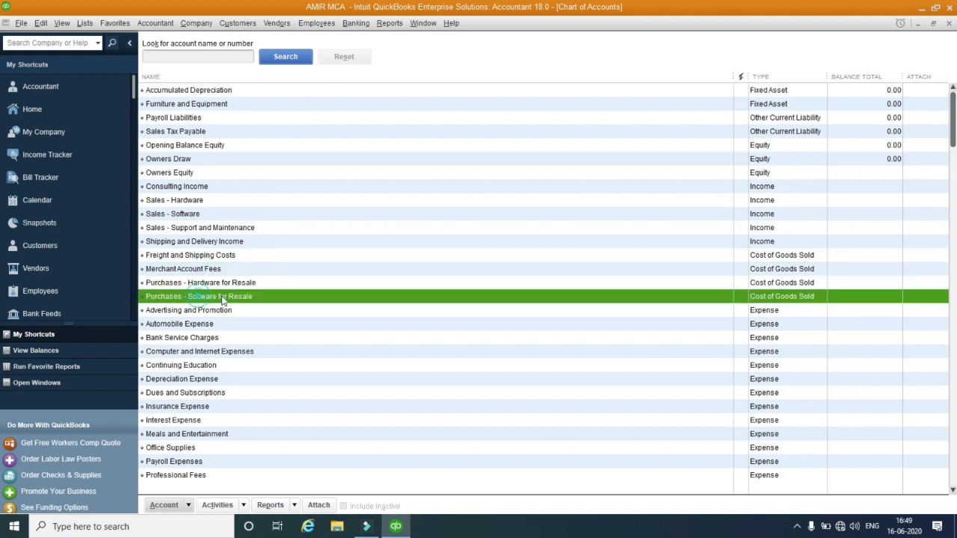
click(202, 312)
click(200, 325)
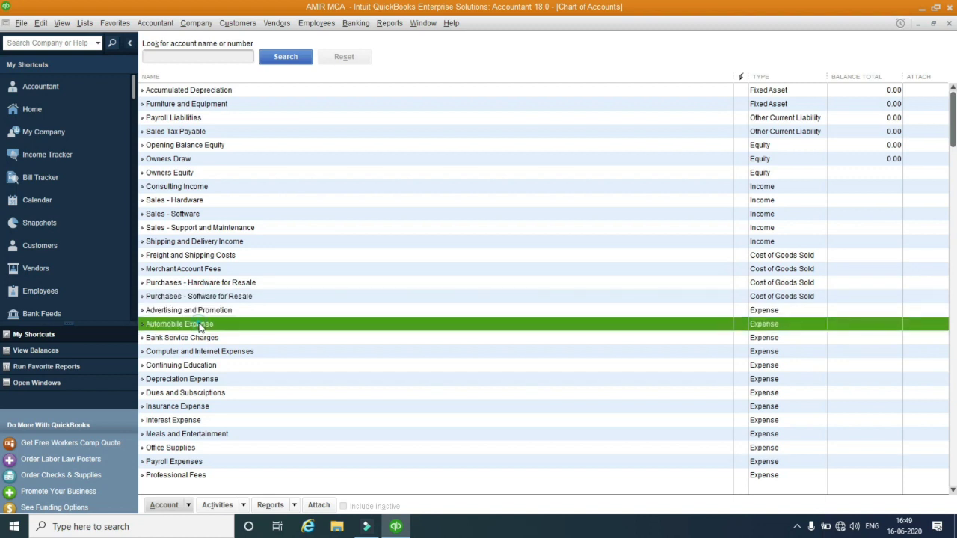
click(194, 338)
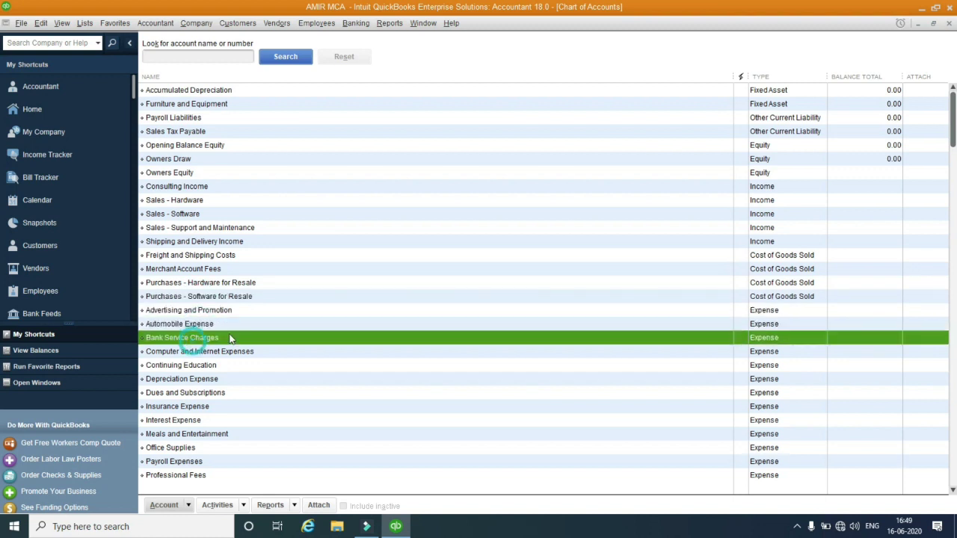
click(199, 355)
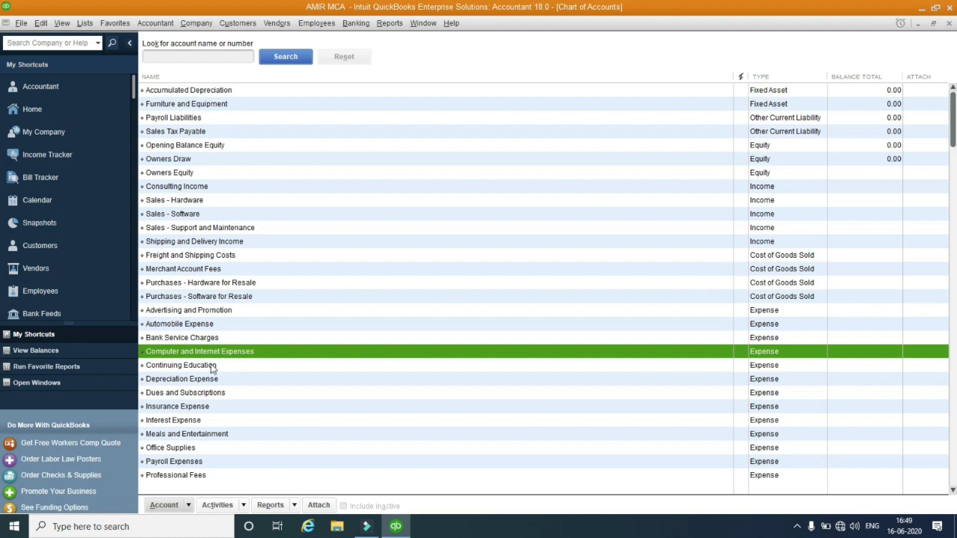
click(215, 366)
click(193, 381)
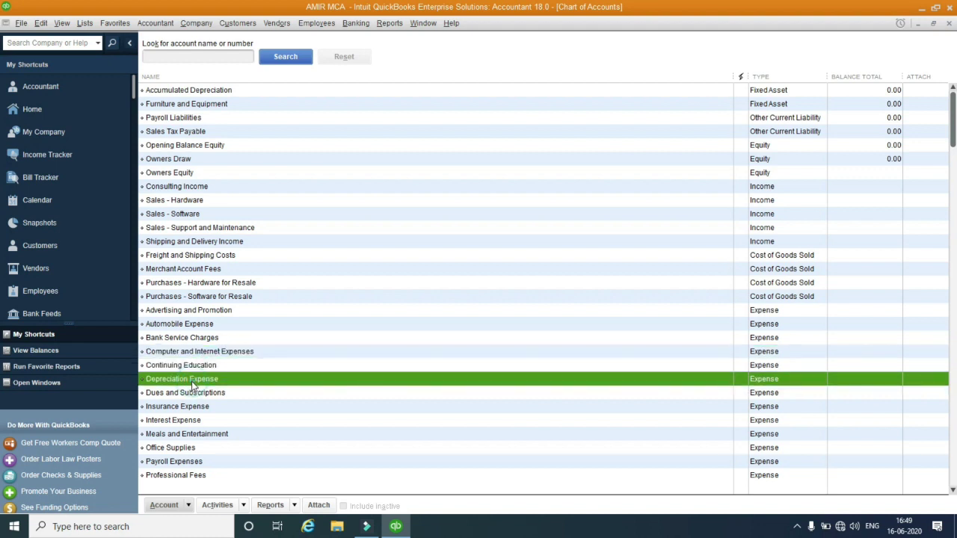
click(195, 396)
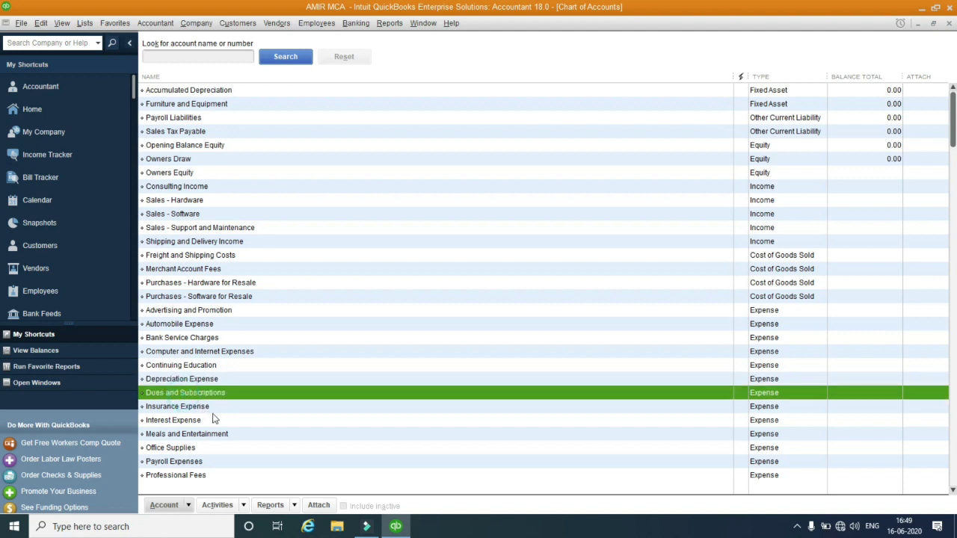
Review the remaining accounts in the chart, from Insurance Expense through Ask My Accountant and Estimates.
scroll(199, 410, down, 1)
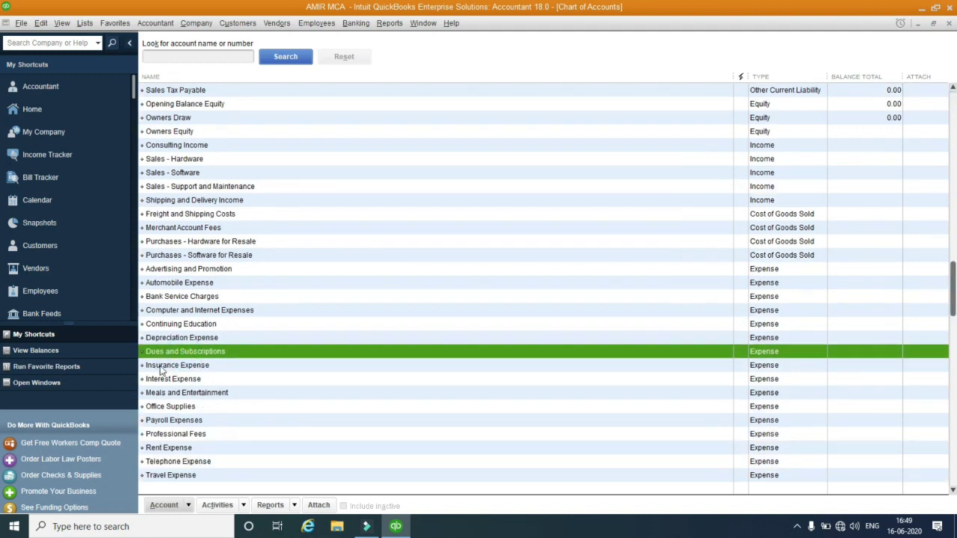
click(191, 367)
click(180, 381)
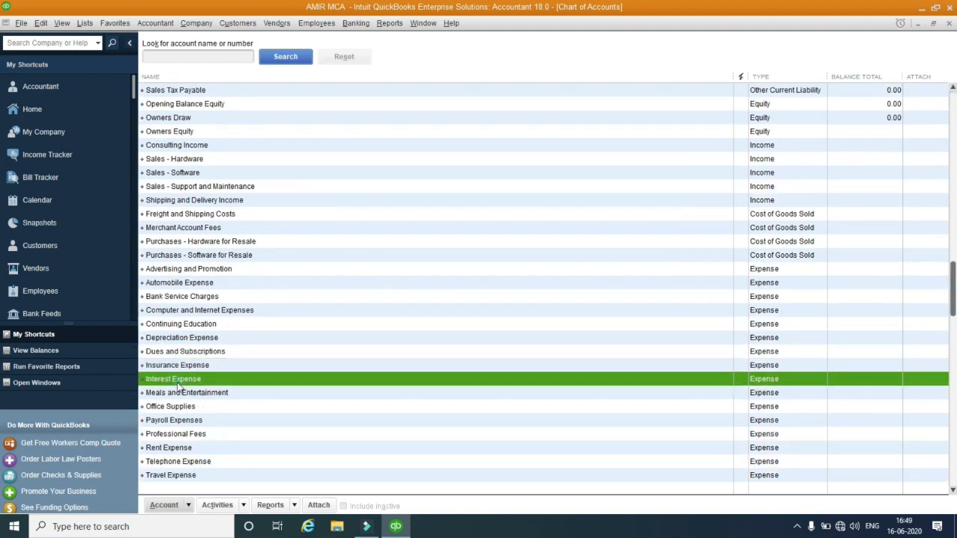
click(217, 394)
click(224, 407)
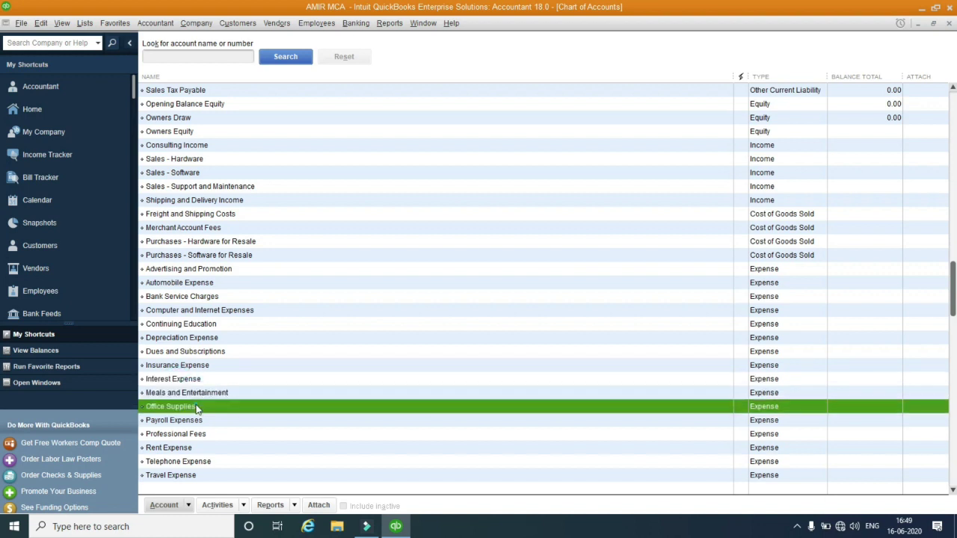
click(199, 423)
click(199, 437)
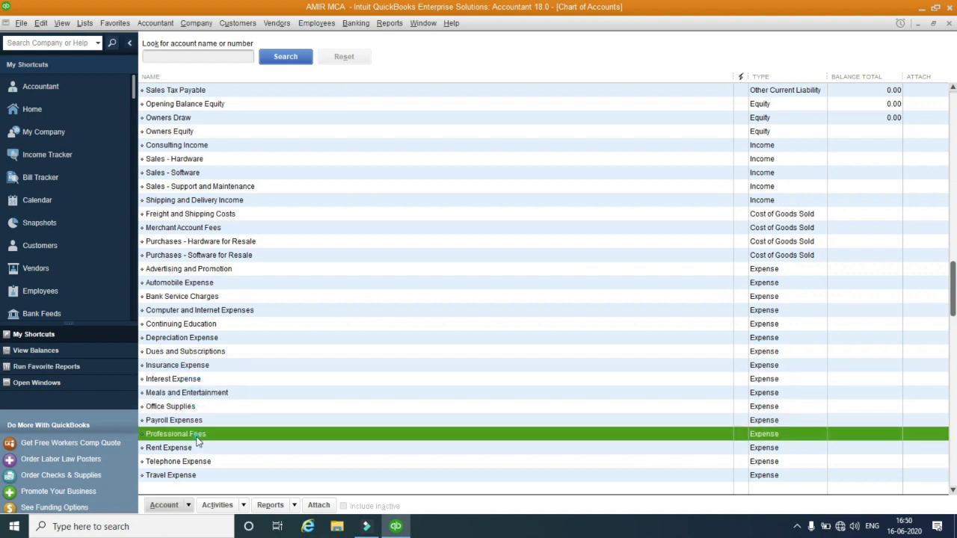
scroll(212, 424, down, 1)
click(171, 410)
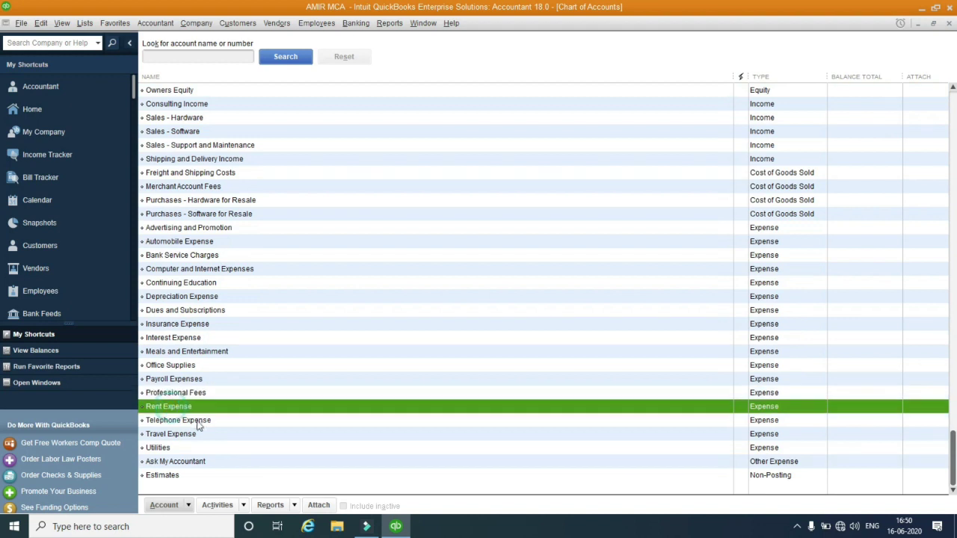
click(186, 424)
click(189, 438)
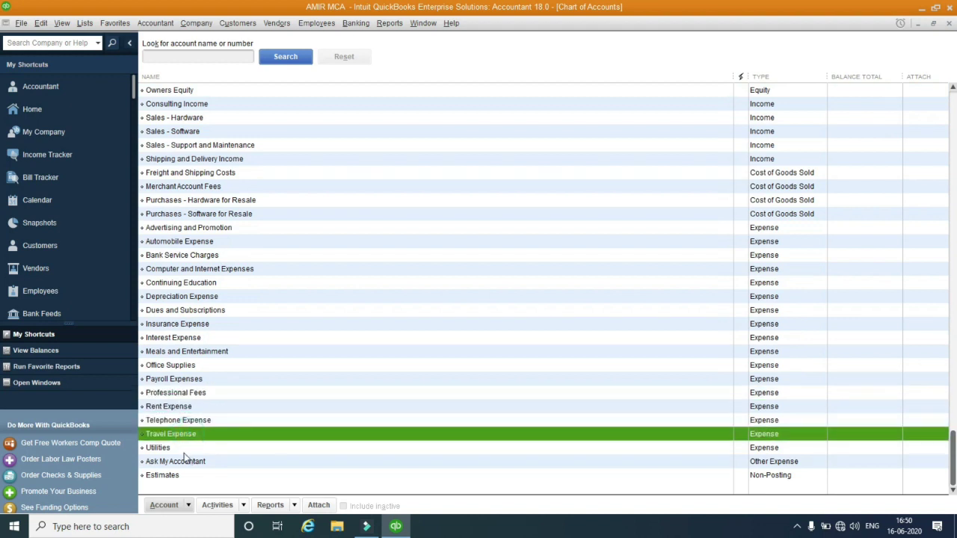
click(170, 449)
click(196, 461)
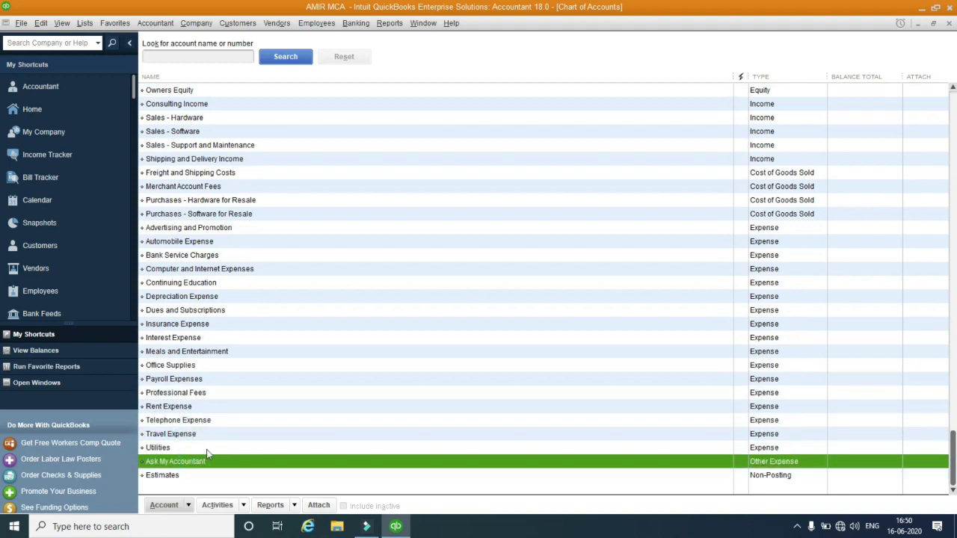
click(176, 476)
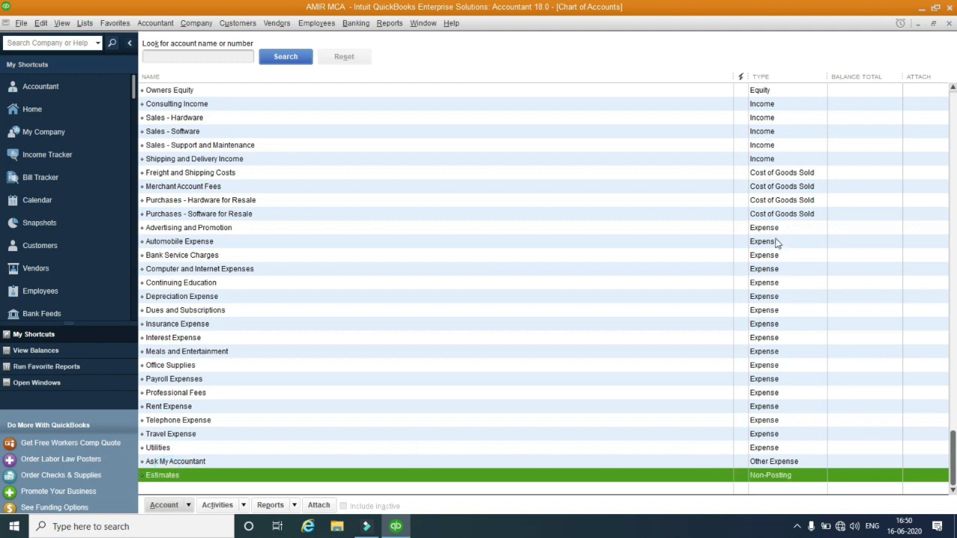
Look over the account types and balance totals across the whole chart of accounts.
scroll(782, 258, up, 2)
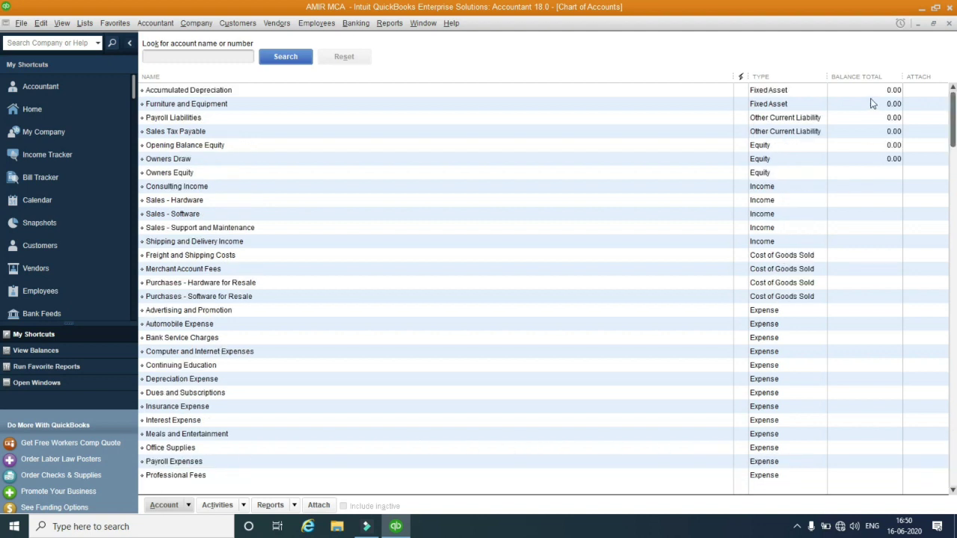
scroll(202, 200, down, 2)
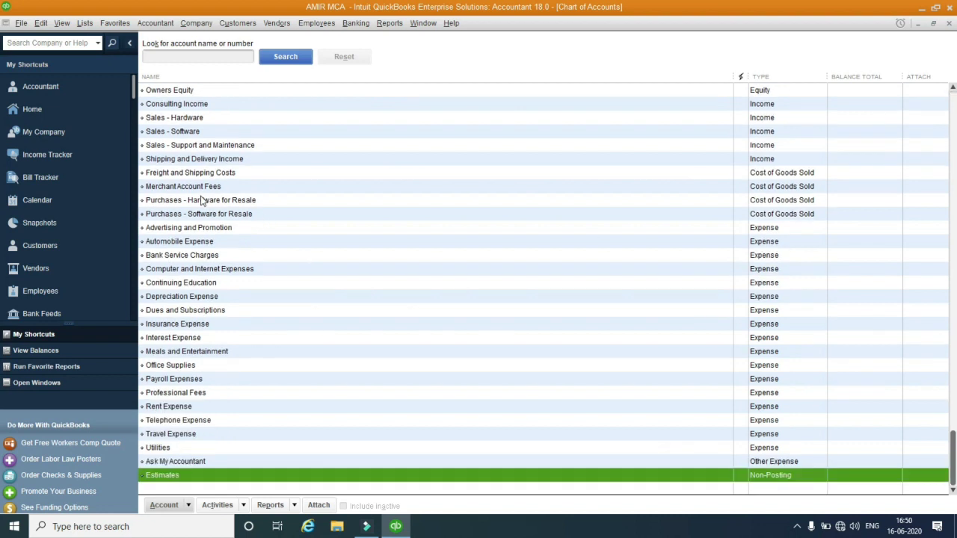
scroll(202, 200, up, 2)
scroll(202, 200, down, 2)
scroll(202, 419, up, 2)
scroll(201, 417, down, 2)
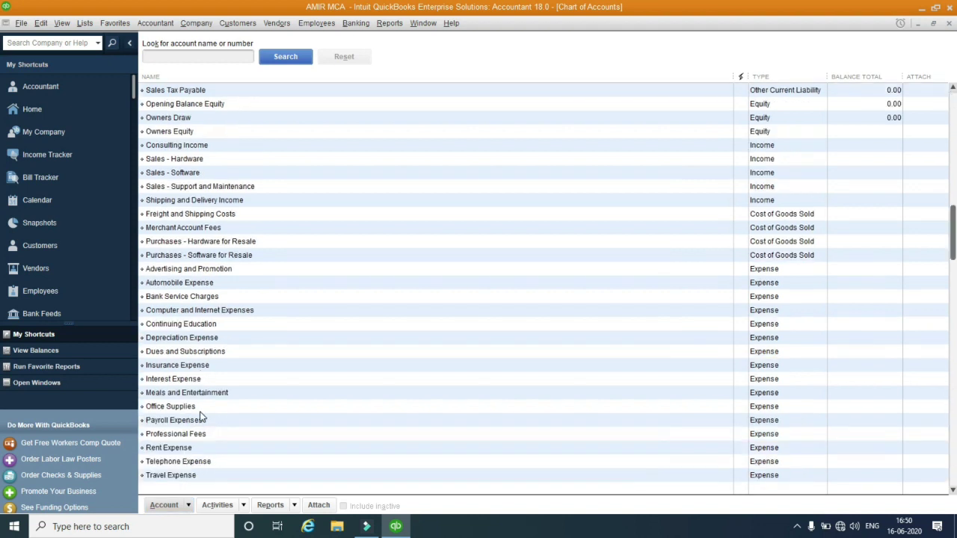
Start adding a new account and compare the descriptions of the Income, Expense, Fixed Asset, Bank, Loan, Credit Card and Equity types.
click(192, 508)
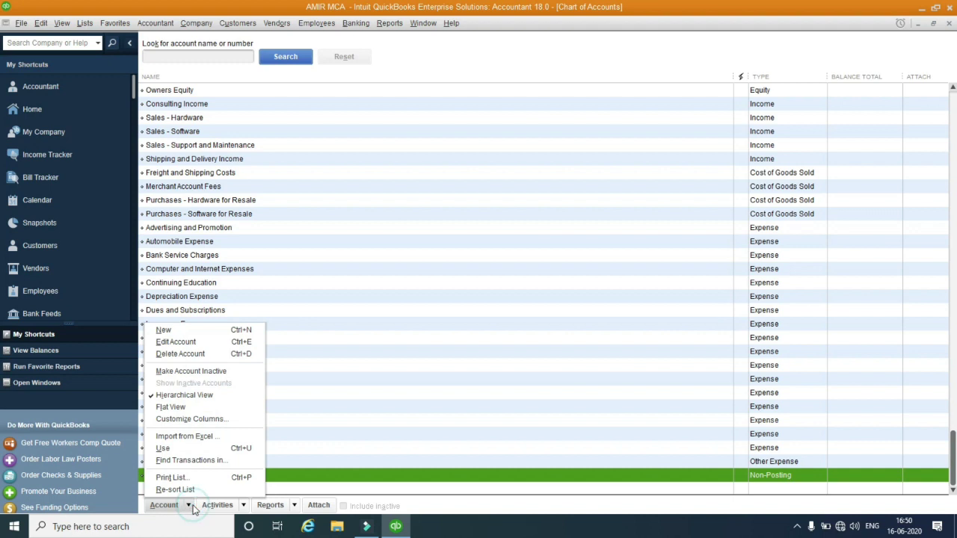
click(164, 332)
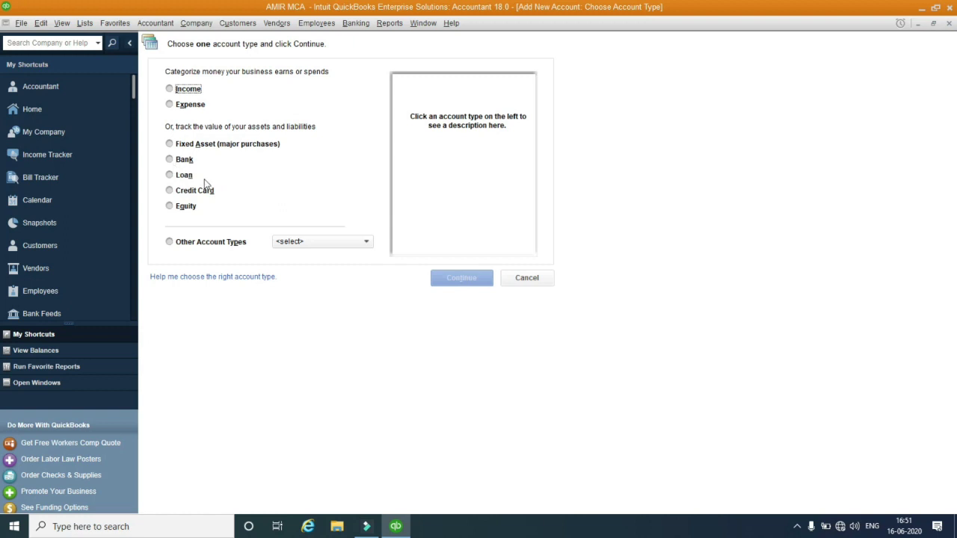
click(170, 91)
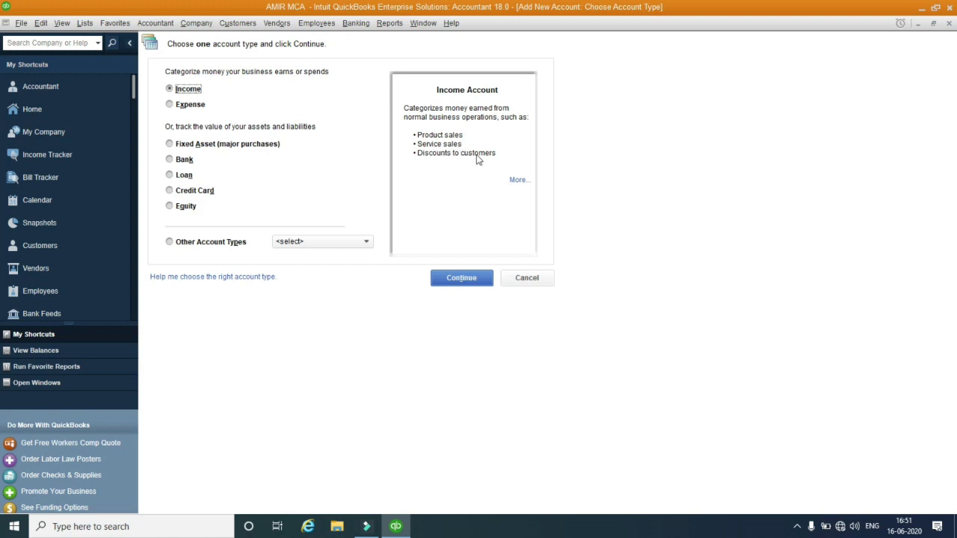
click(196, 106)
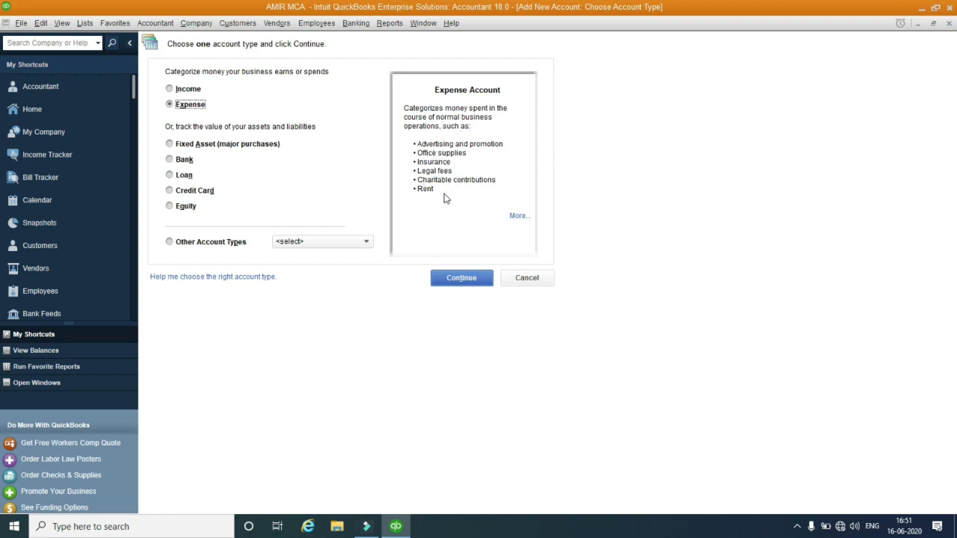
click(202, 148)
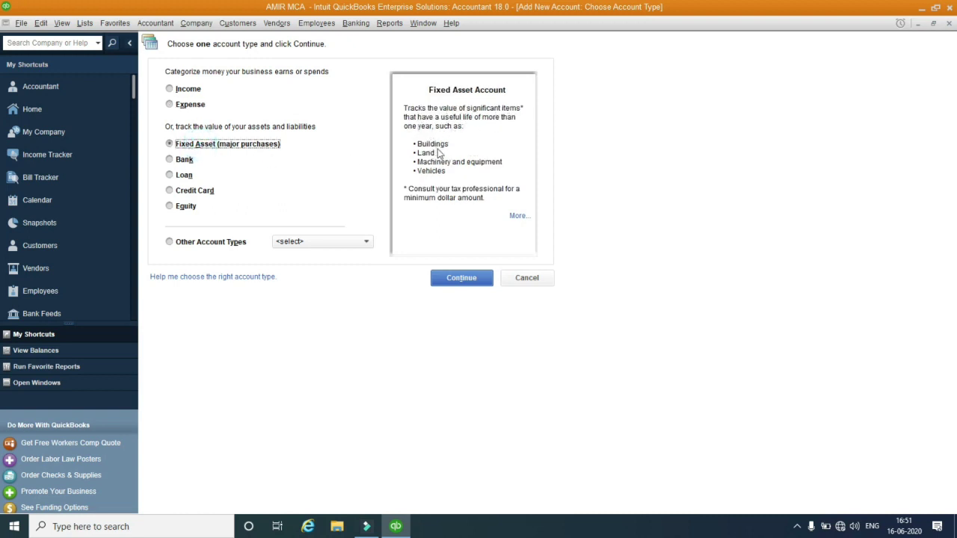
click(183, 163)
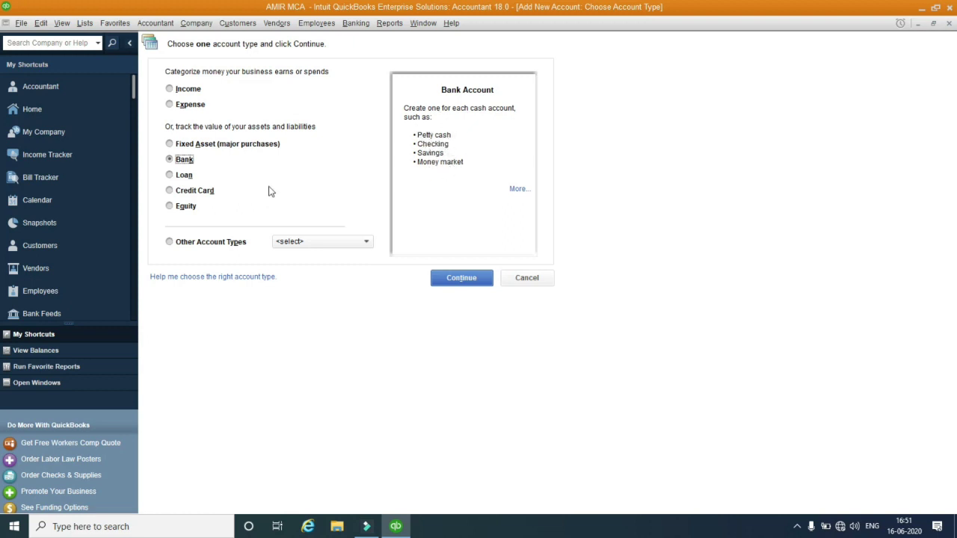
click(191, 177)
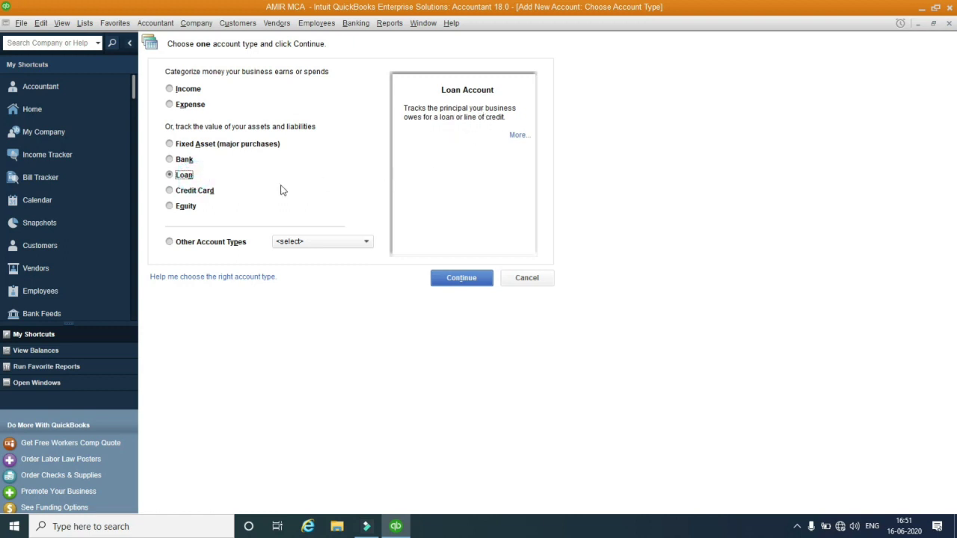
click(206, 196)
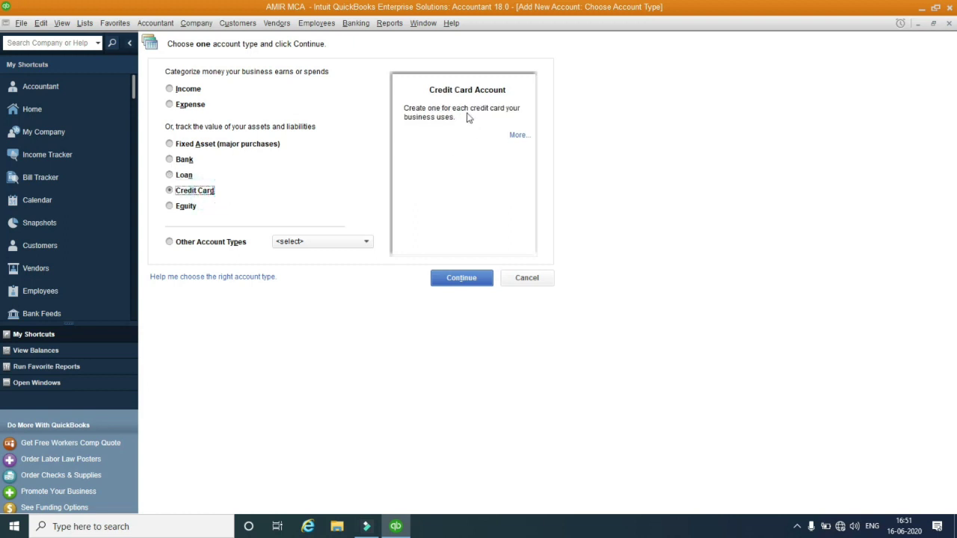
click(192, 208)
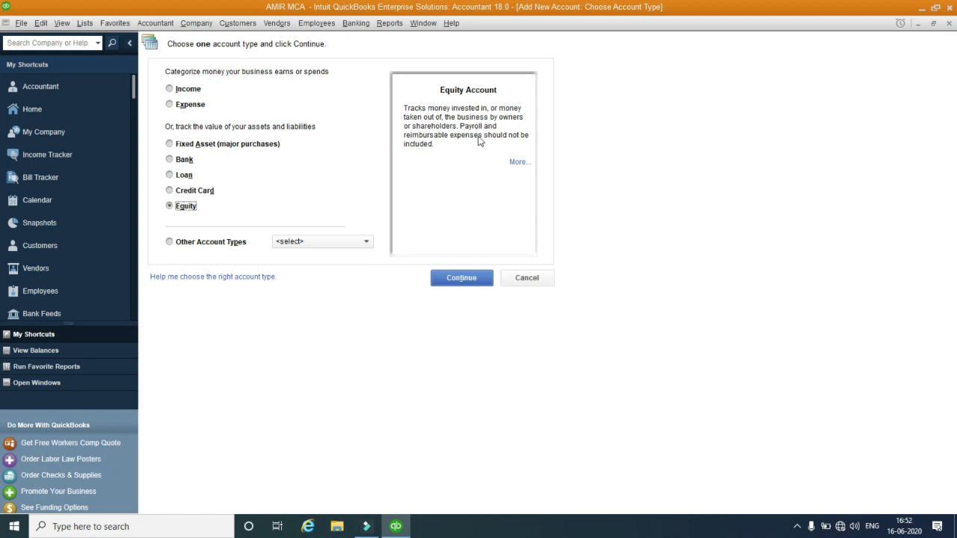
Choose the Income account type, name the new account Mobile App Development, and check the example income accounts without adopting one.
click(179, 89)
click(462, 278)
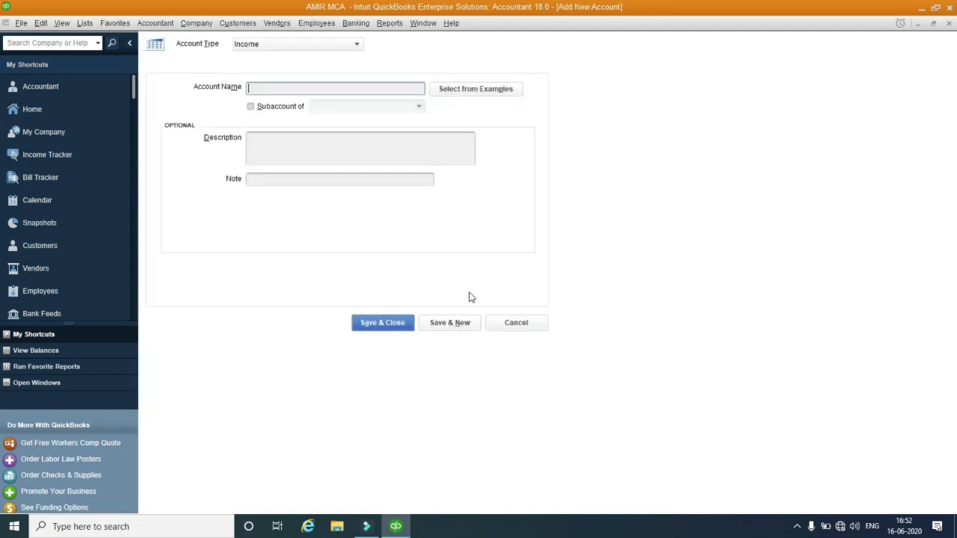
click(275, 94)
click(468, 95)
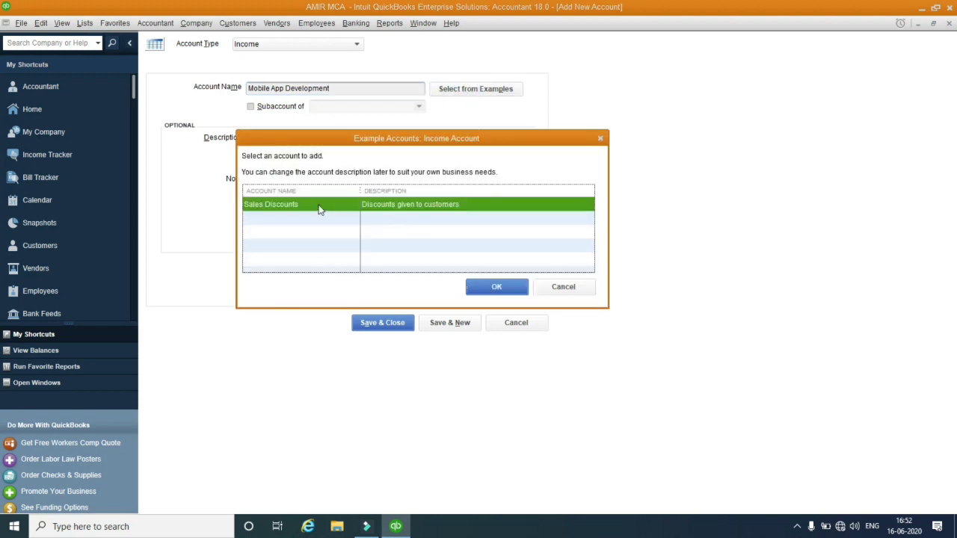
click(552, 287)
Enter the description "I will use this Accounts to Sales My Apps Which i had deveolped for Mobiles." and save the account.
click(300, 141)
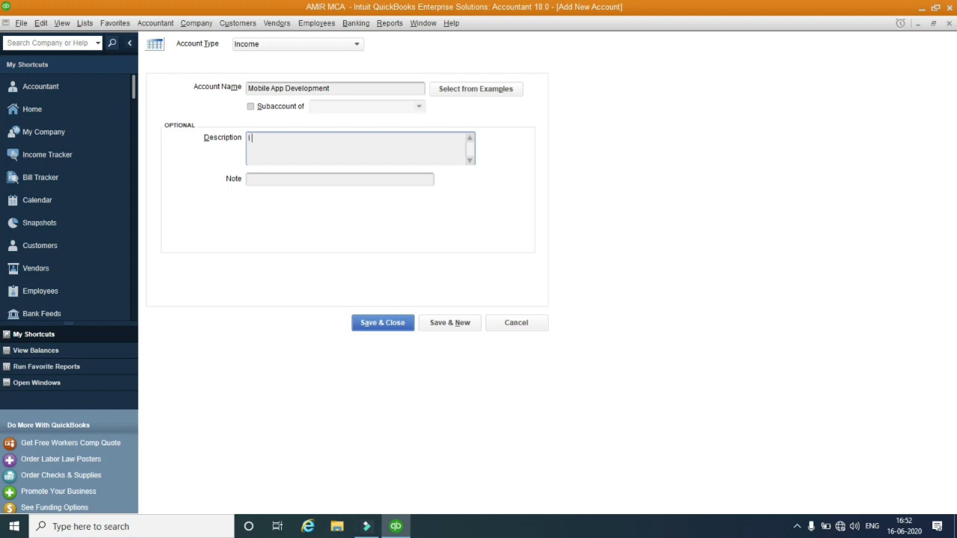
text(I use)
key(BackSpace)
key(BackSpace)
key(BackSpace)
text(will use this Accounts to Sales My Ap)
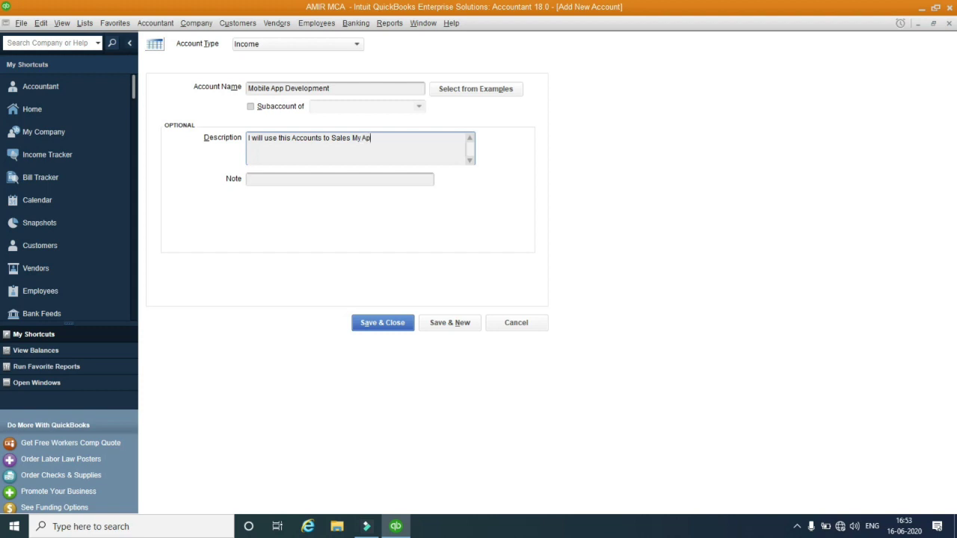
text(ps W)
text(hich i had deveolped for Mobiles.)
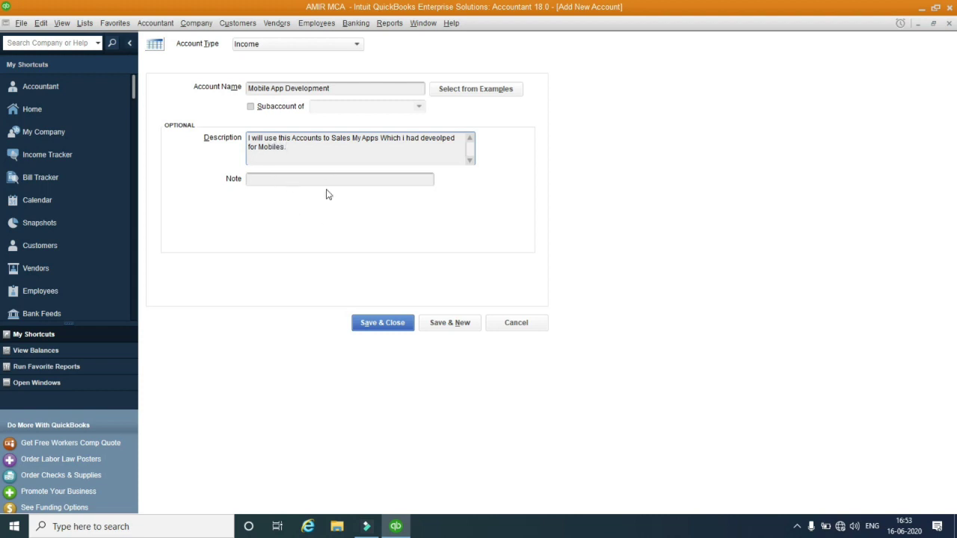
click(387, 327)
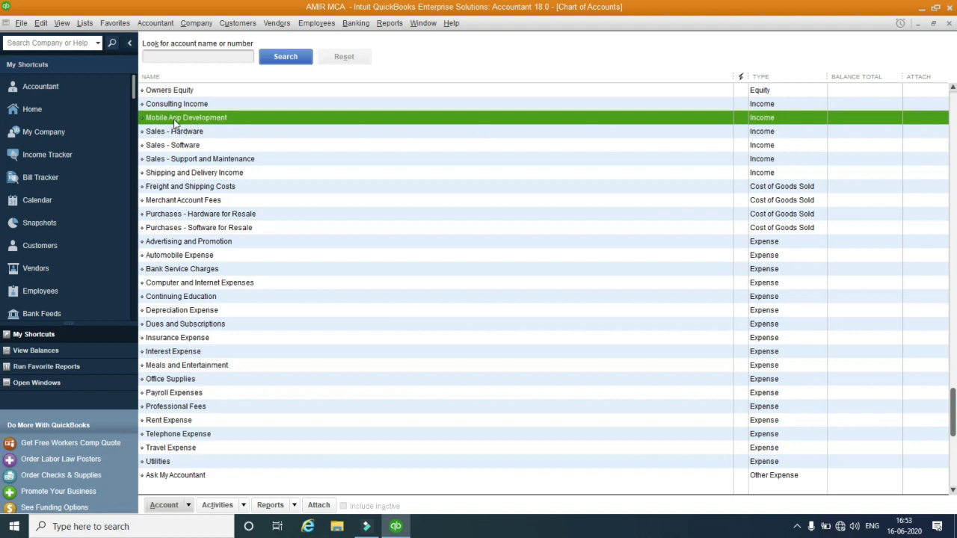
Make the Mobile App Development income account inactive and show inactive accounts in the chart of accounts.
click(189, 506)
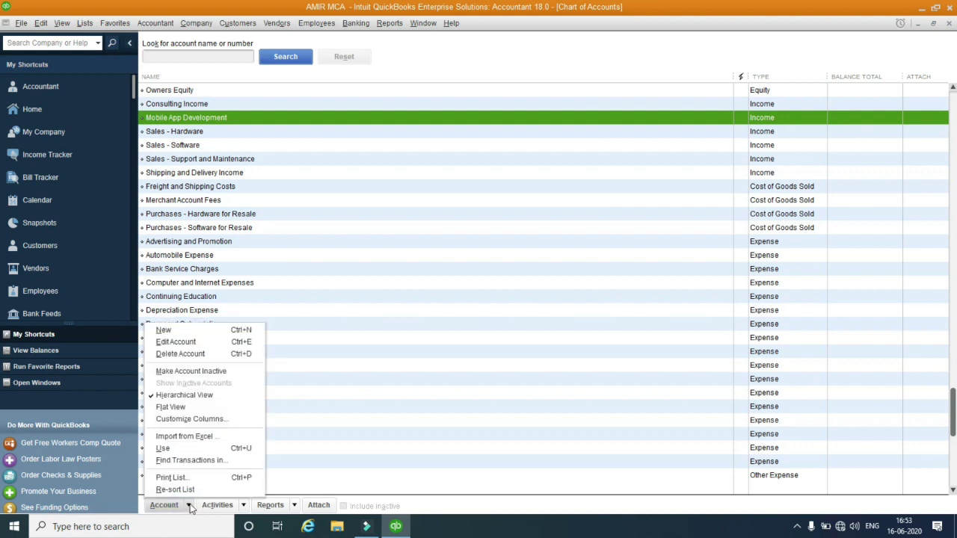
click(182, 371)
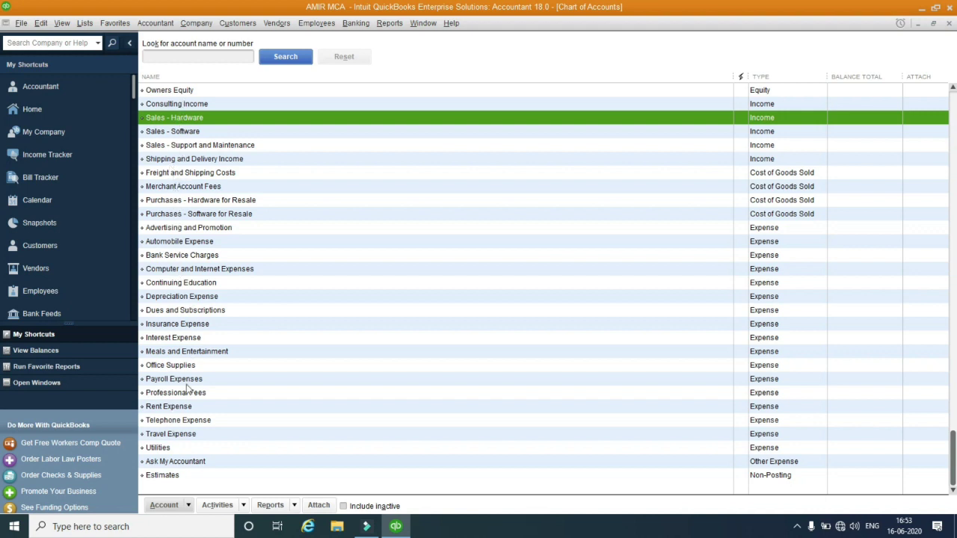
click(188, 506)
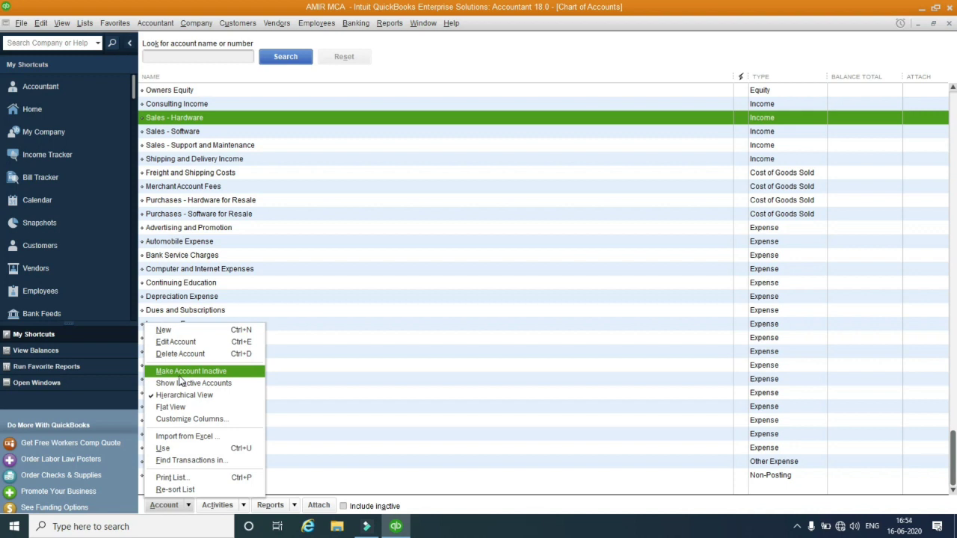
click(305, 289)
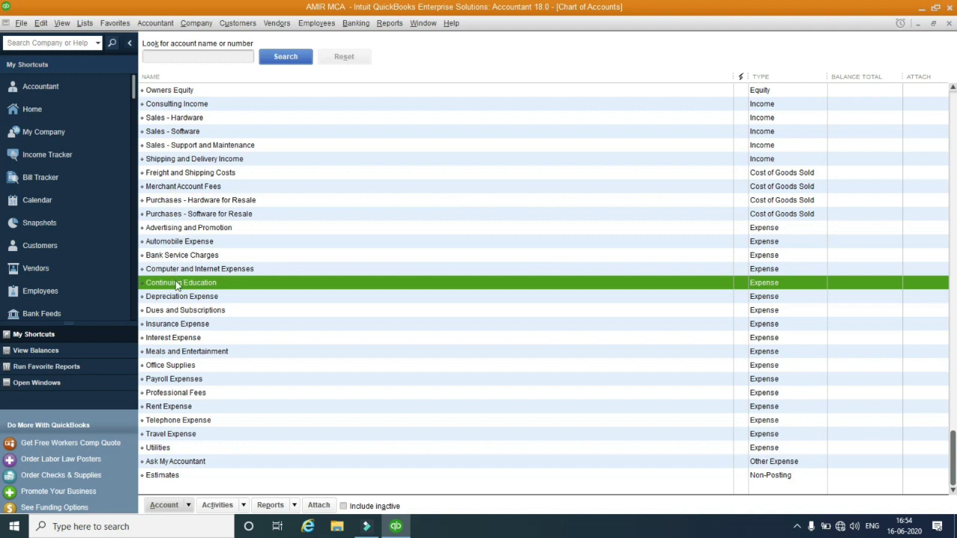
click(489, 536)
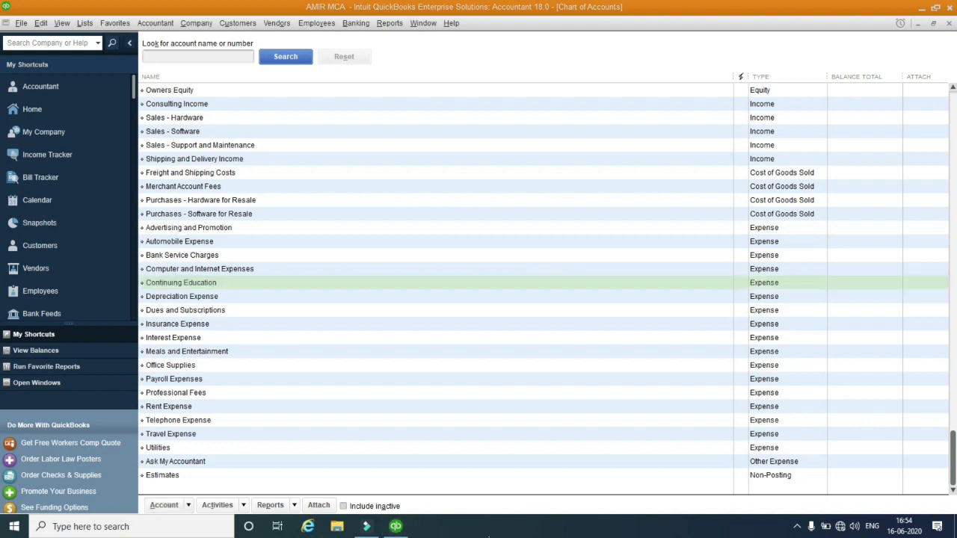
click(187, 505)
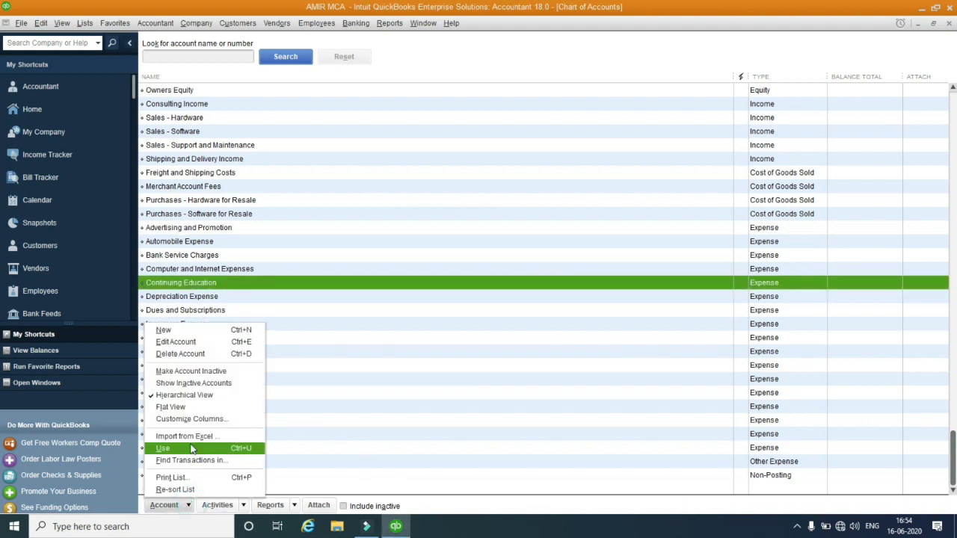
click(175, 383)
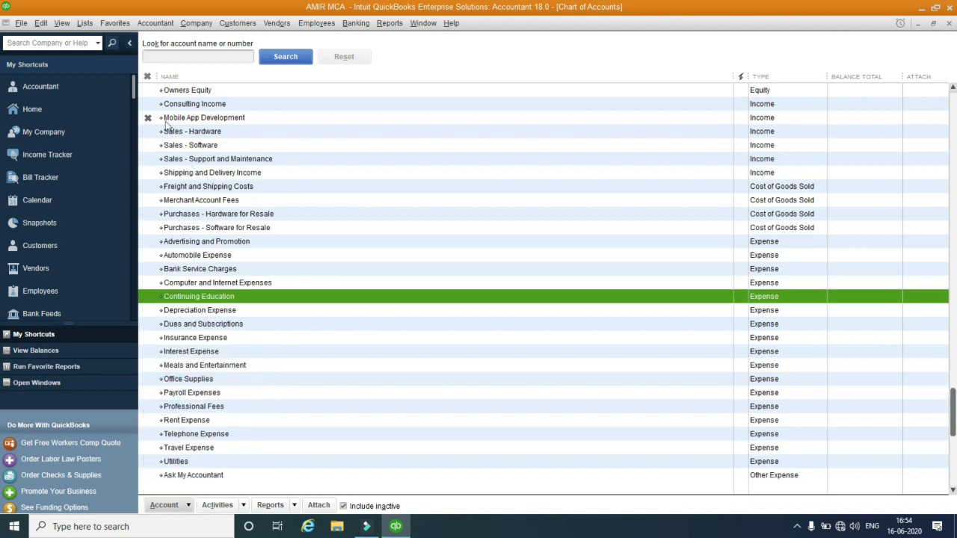
Make the inactive Mobile App Development account active again.
click(189, 120)
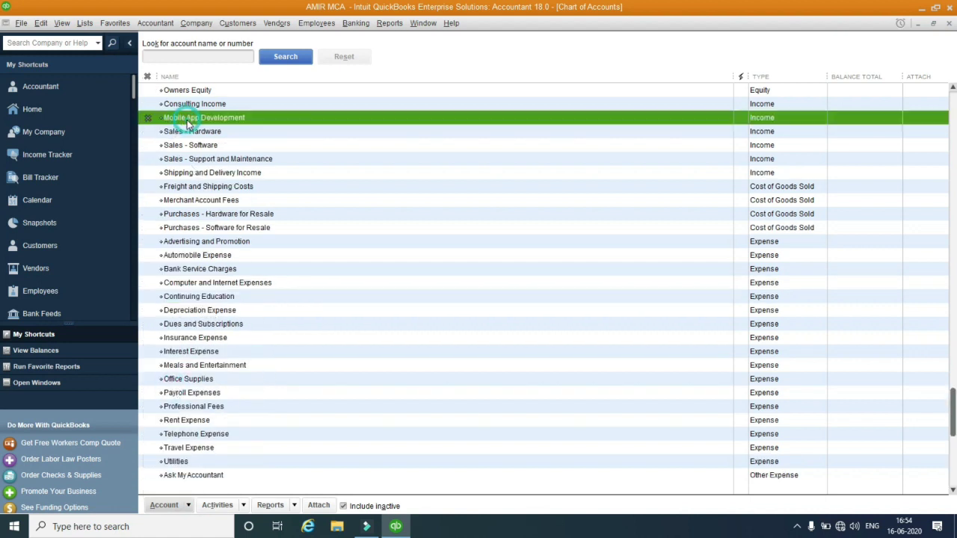
click(188, 505)
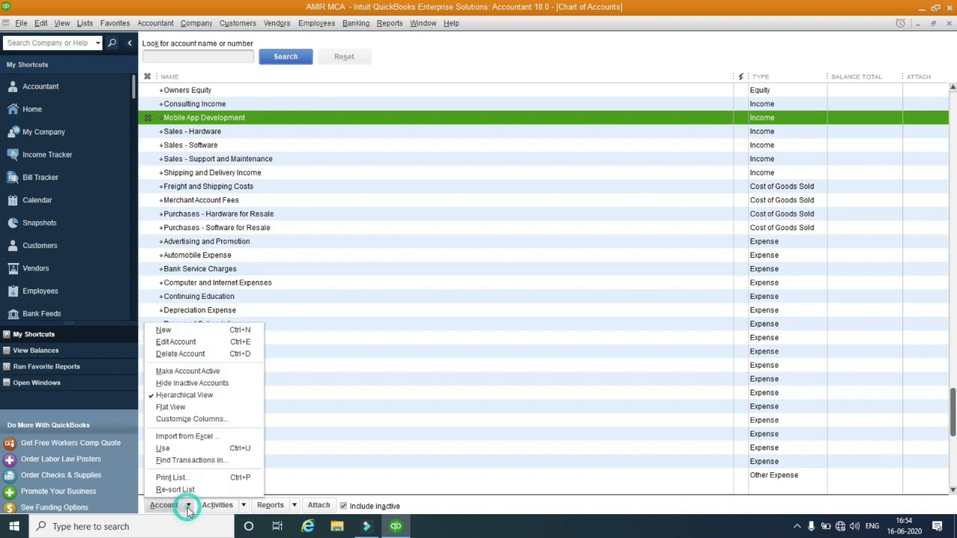
click(185, 374)
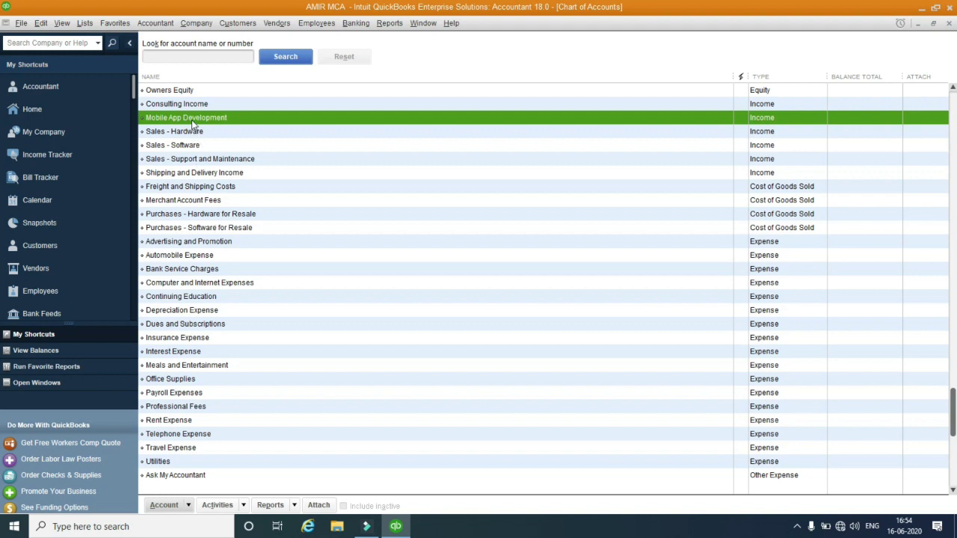
click(276, 161)
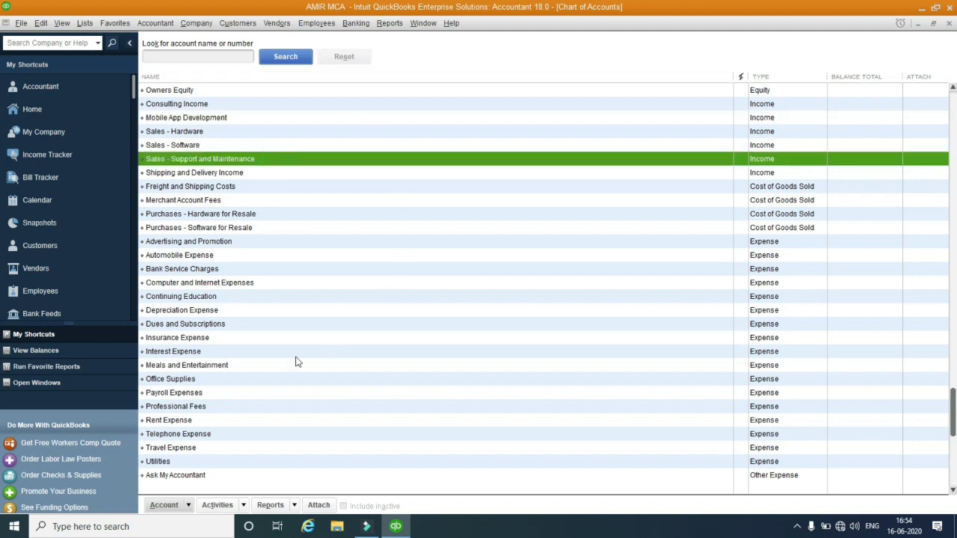
click(295, 506)
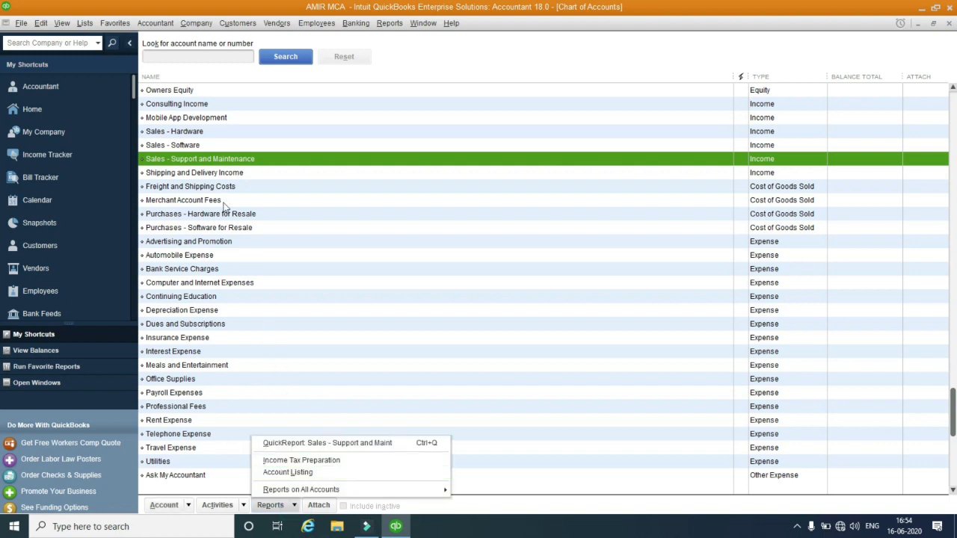
click(218, 160)
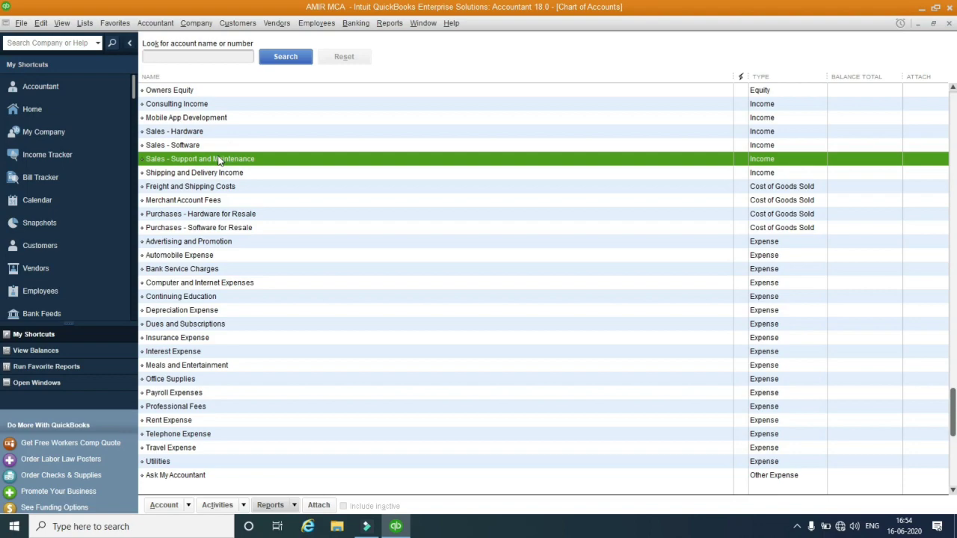